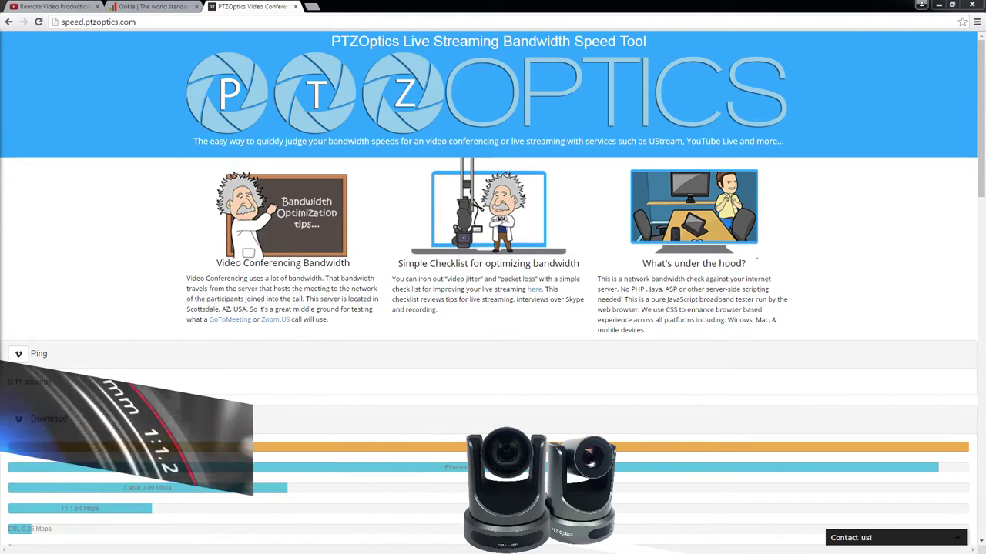
# Run the bandwidth test on speed.ptzoptics.com and review its ping, download and upload results
pyautogui.click(206, 24)
pyautogui.press('Return')
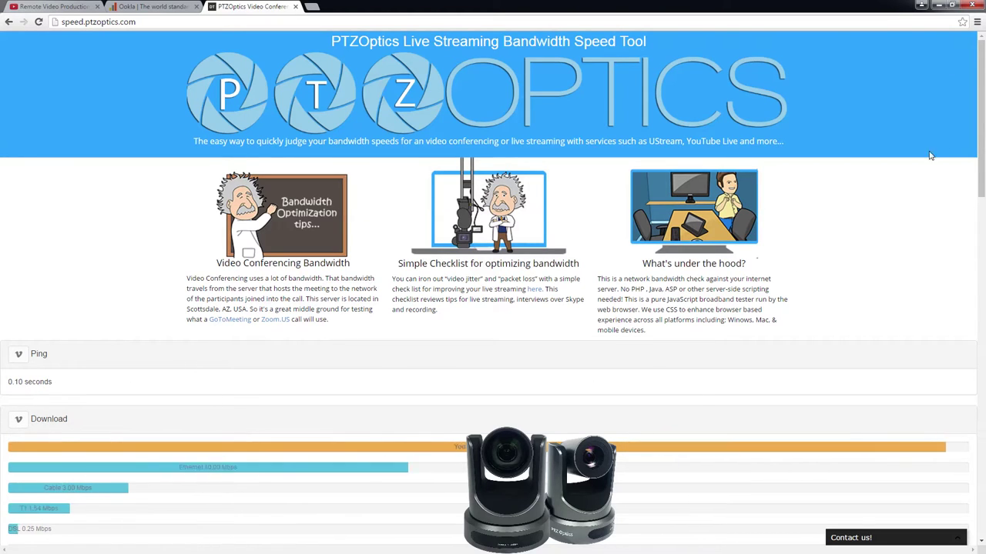
pyautogui.moveTo(981, 123); pyautogui.dragTo(981, 196)
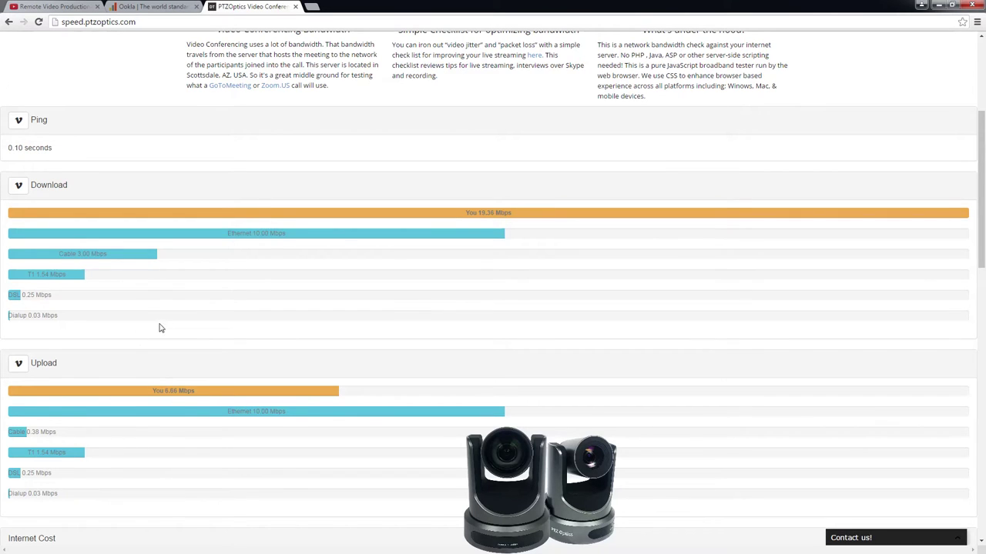
pyautogui.scroll(3, 123, 428)
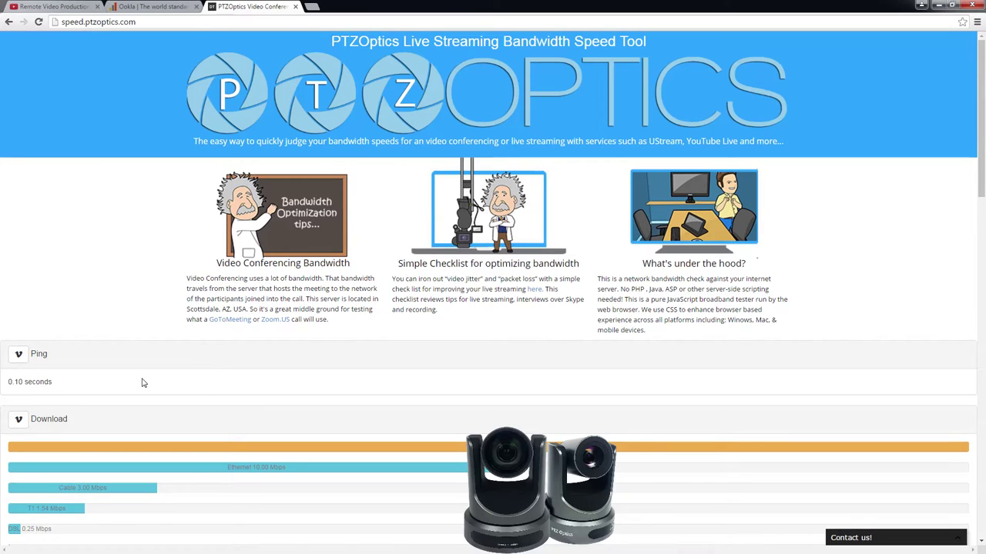
pyautogui.click(154, 6)
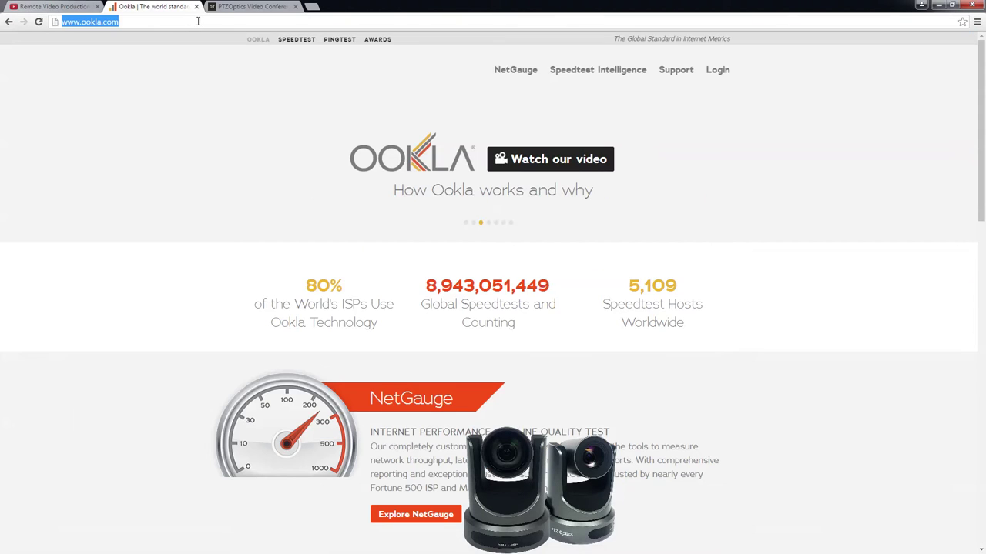
pyautogui.press('Return')
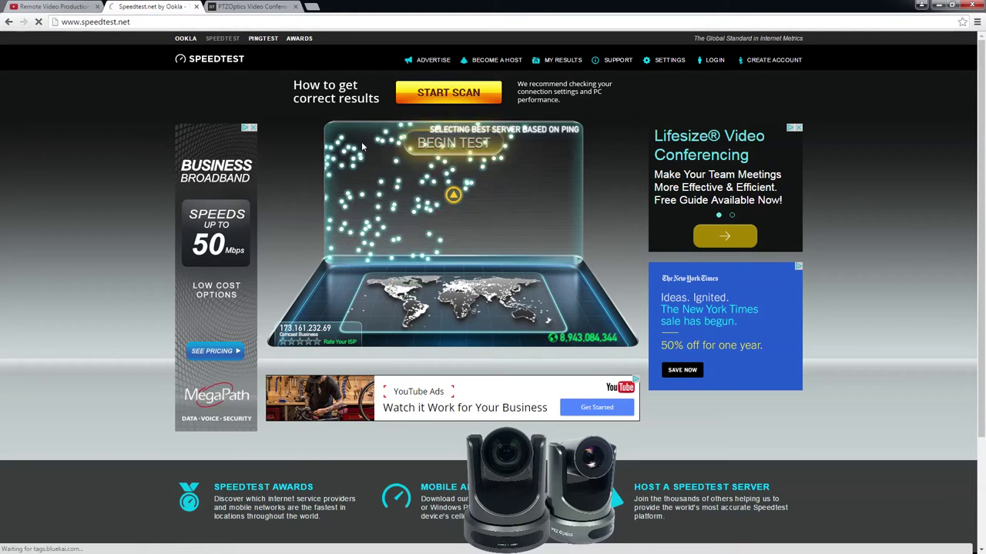
pyautogui.click(453, 144)
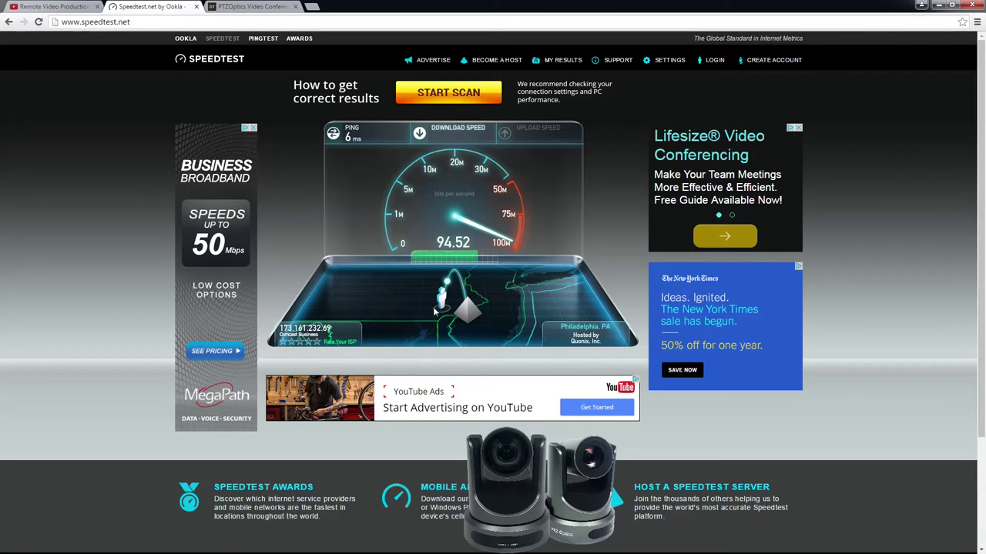
# Examine the measured download and upload speeds in the PTZOptics bandwidth test results
pyautogui.click(277, 7)
pyautogui.scroll(-3, 312, 238)
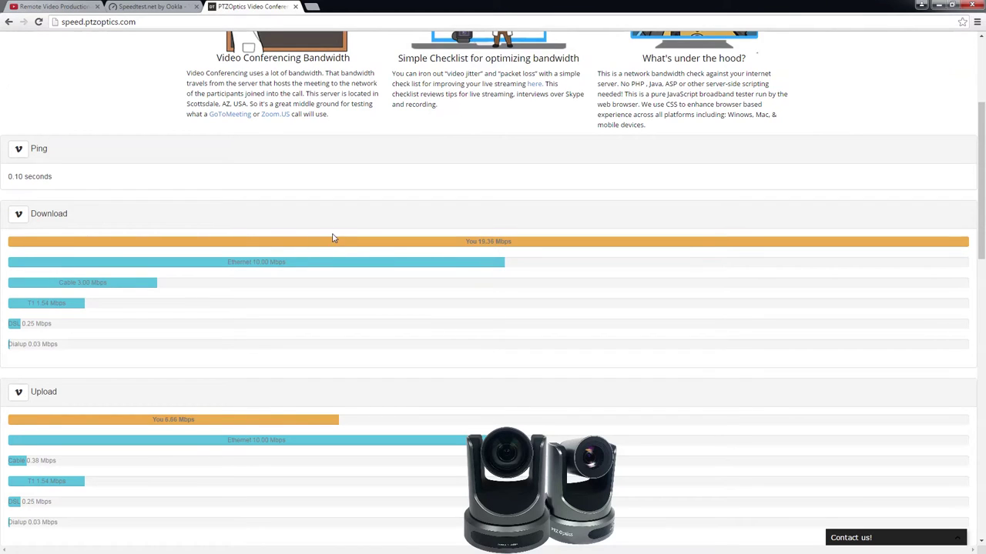
pyautogui.scroll(1, 332, 238)
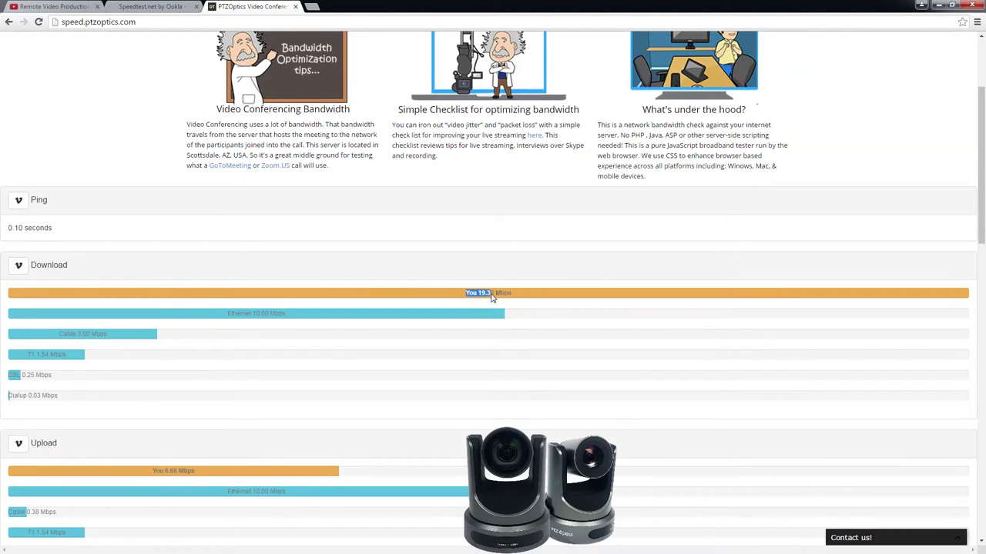
pyautogui.moveTo(208, 472); pyautogui.dragTo(136, 473)
pyautogui.click(213, 472)
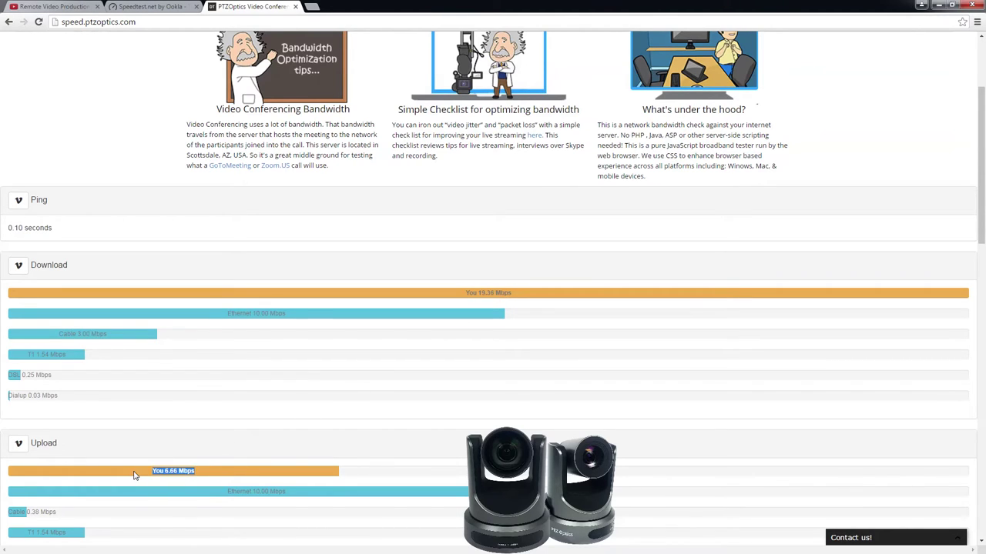
pyautogui.click(205, 470)
pyautogui.moveTo(200, 471); pyautogui.dragTo(128, 471)
pyautogui.click(199, 472)
pyautogui.moveTo(198, 472); pyautogui.dragTo(113, 475)
pyautogui.click(194, 473)
# Compare the Speedtest.net download and upload results with those of the PTZOptics bandwidth test
pyautogui.click(157, 8)
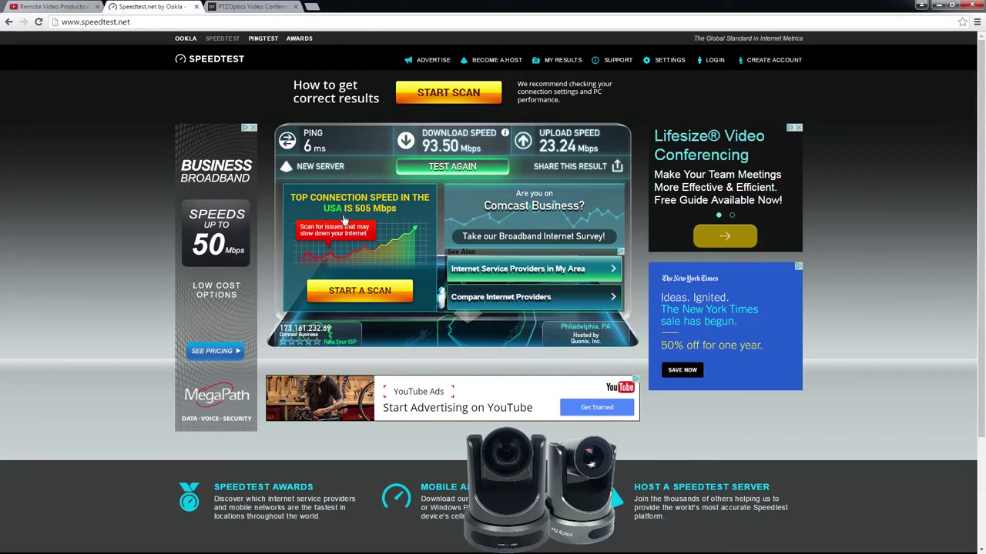
pyautogui.moveTo(451, 140)
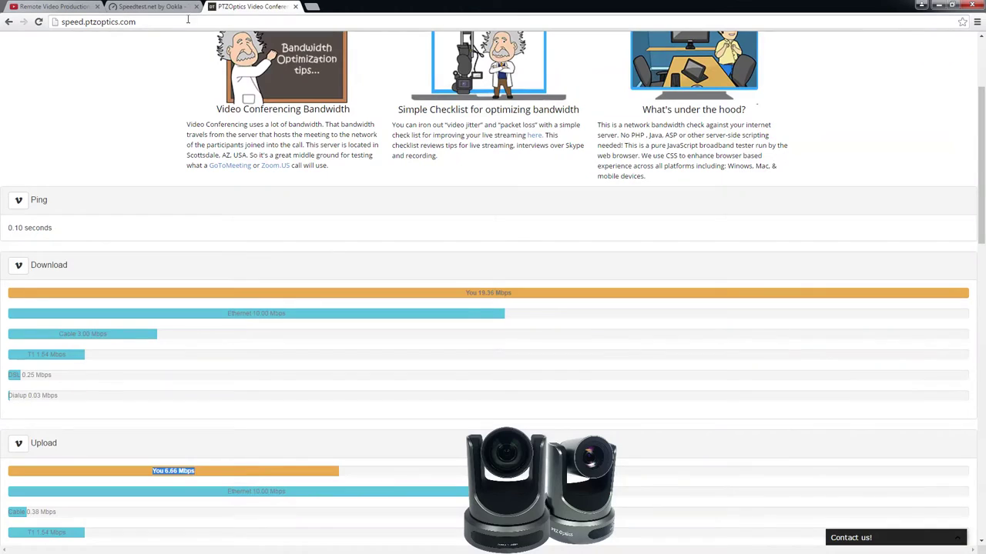
pyautogui.click(219, 10)
pyautogui.scroll(2, 83, 108)
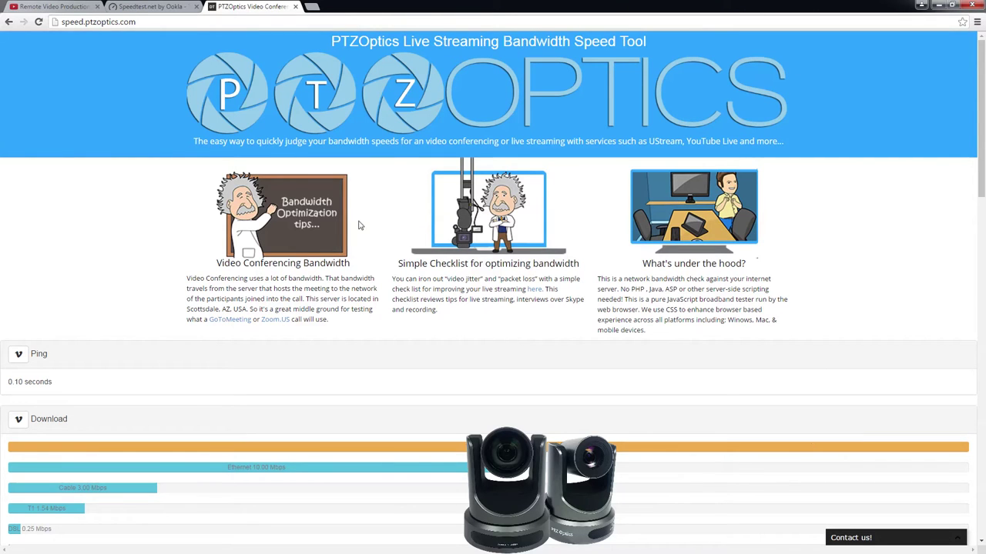
pyautogui.click(151, 6)
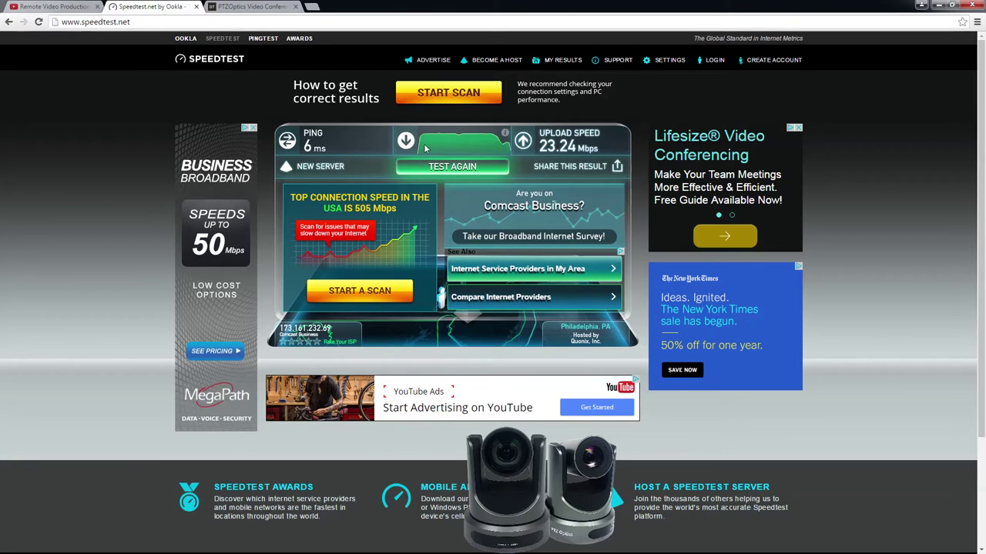
pyautogui.click(249, 6)
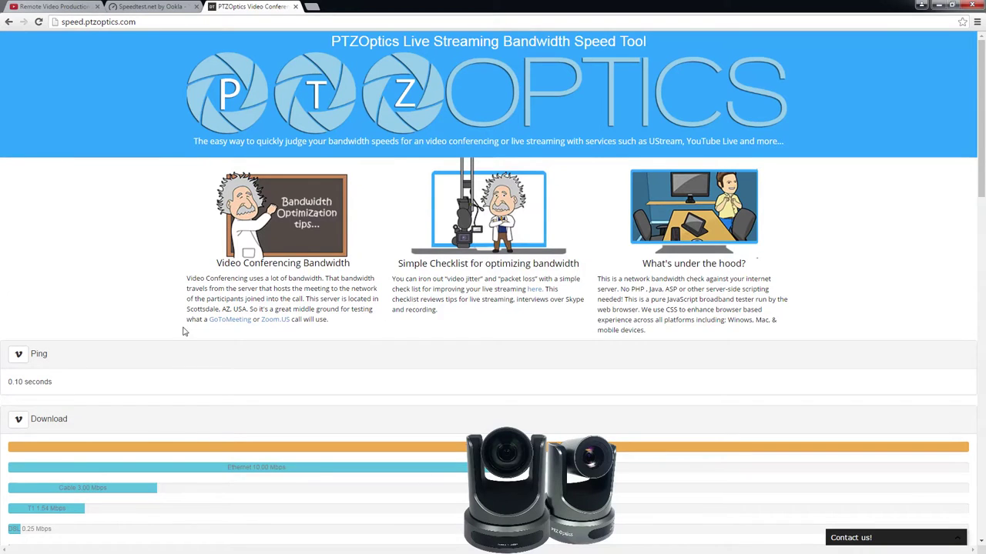
pyautogui.scroll(-6, 183, 331)
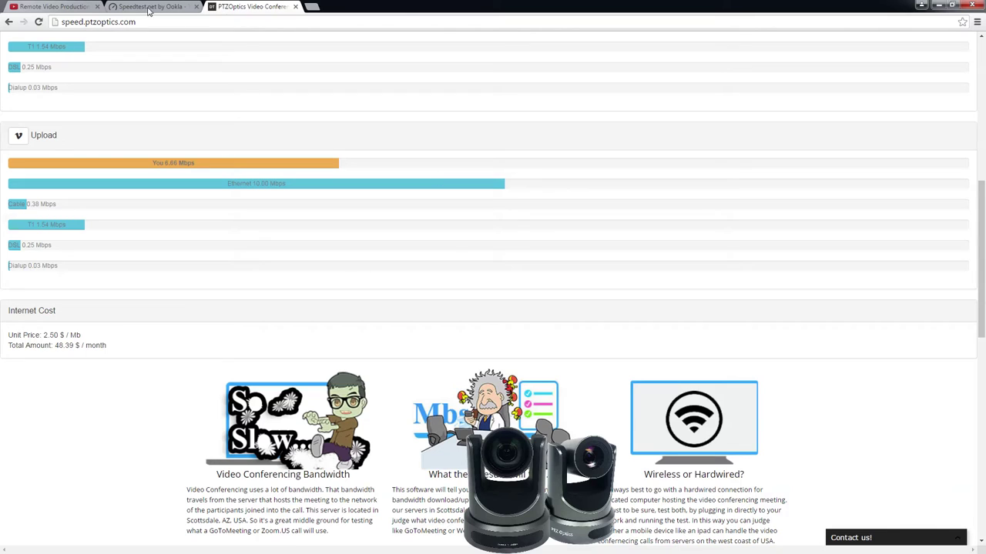
# Switch to YouTube and open the Live Streaming dashboard in Creator Studio
pyautogui.click(43, 6)
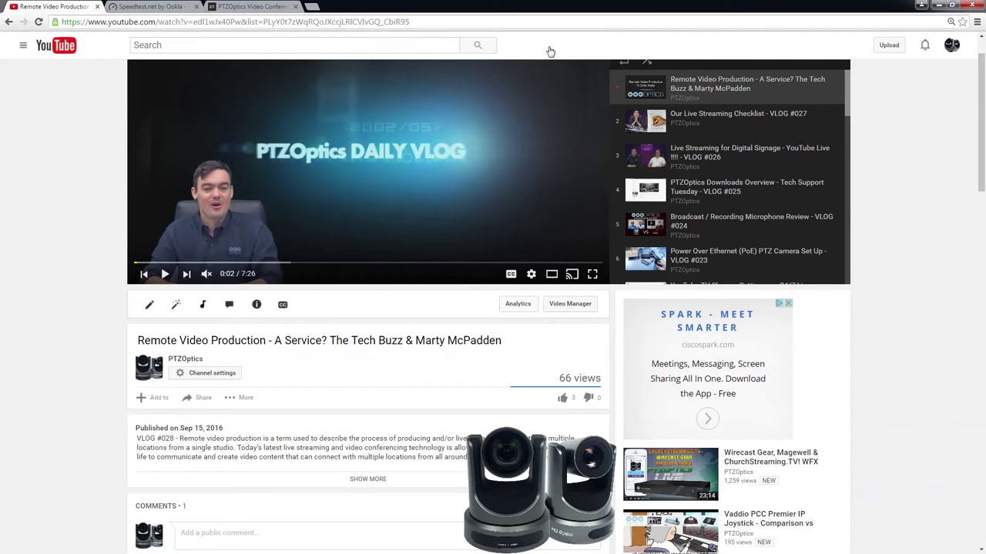
pyautogui.click(950, 47)
pyautogui.click(885, 118)
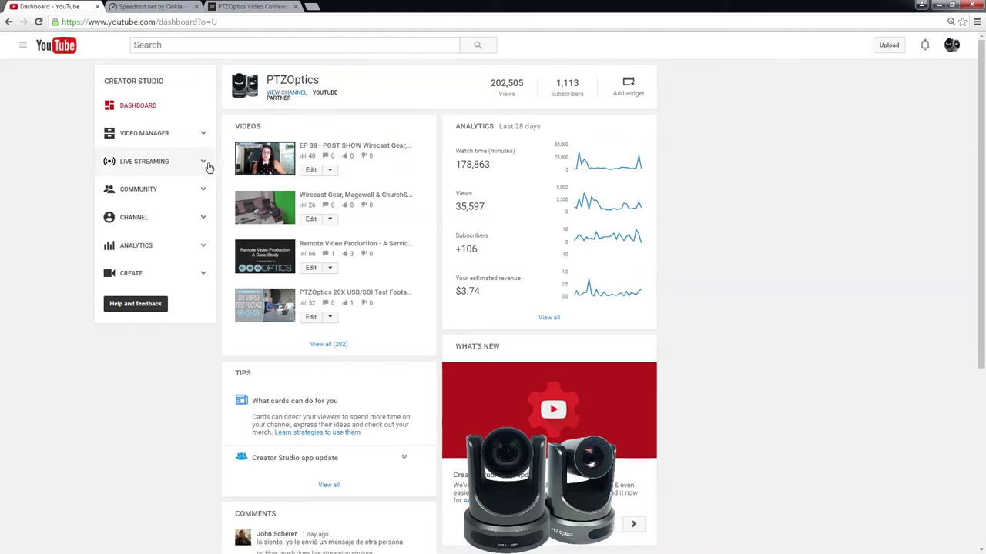
pyautogui.click(141, 165)
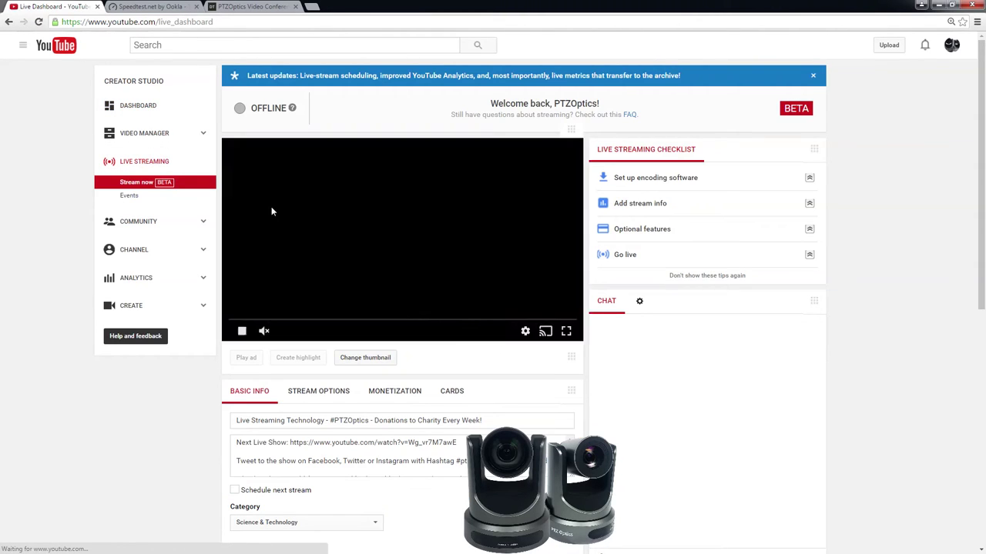
pyautogui.click(572, 150)
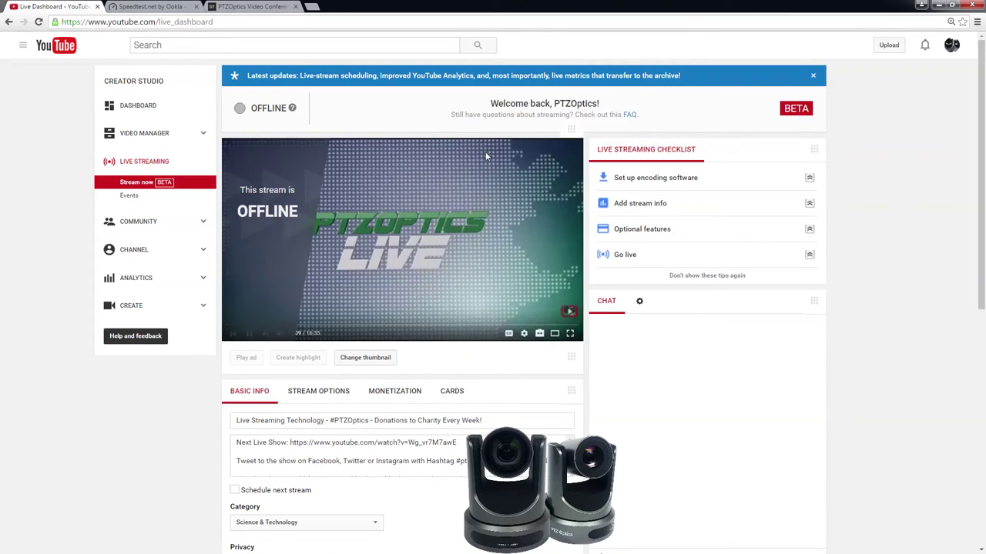
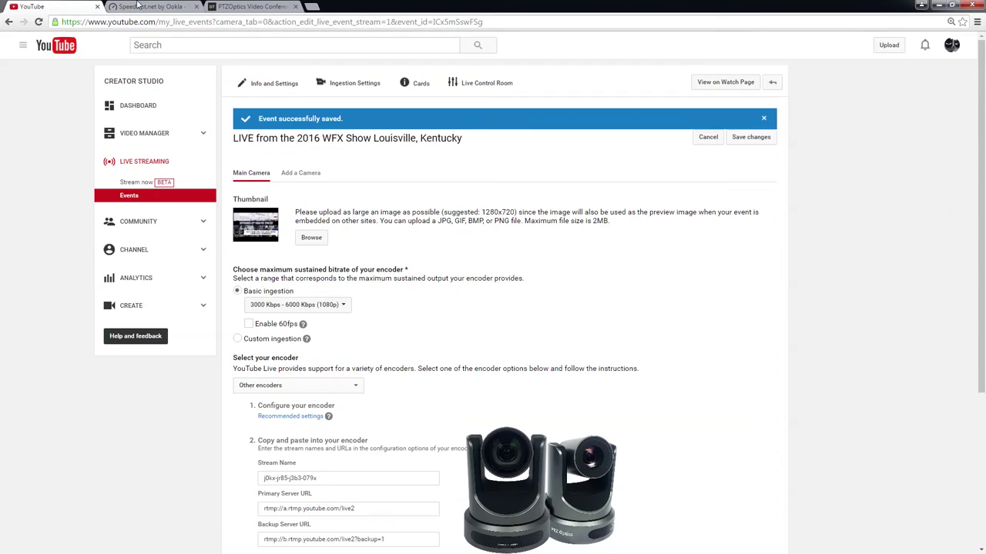
# Check the upload speed on Speedtest.net and in the PTZOptics test results
pyautogui.click(147, 6)
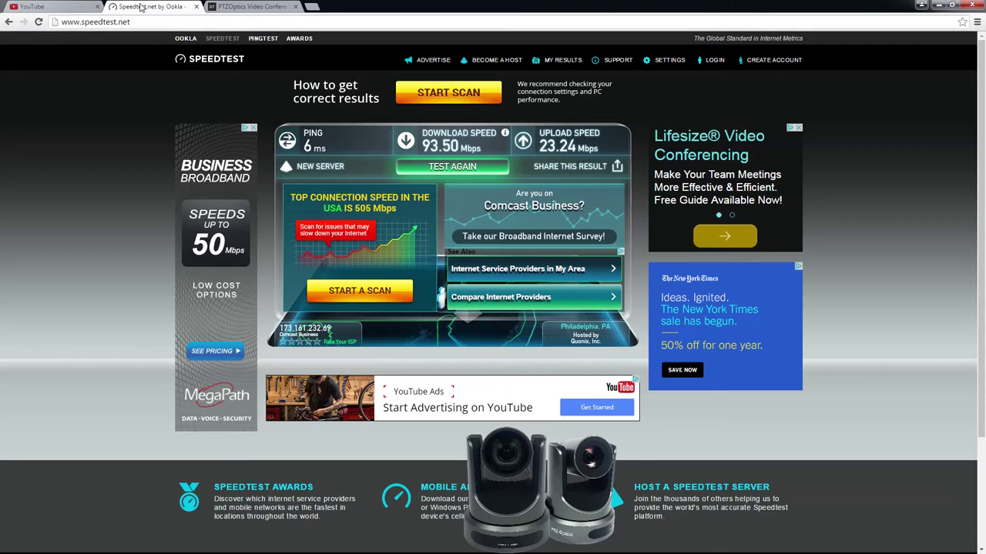
pyautogui.click(271, 8)
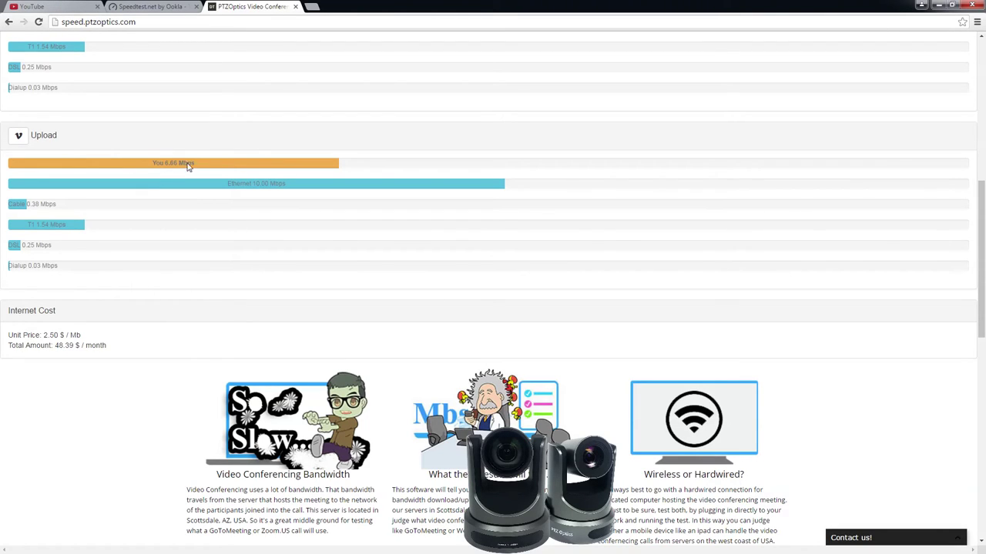
pyautogui.moveTo(141, 163); pyautogui.dragTo(276, 190)
pyautogui.click(301, 194)
# Set the YouTube live event's basic ingestion bitrate to 3000 Kbps - 6000 Kbps (1080p)
pyautogui.click(67, 6)
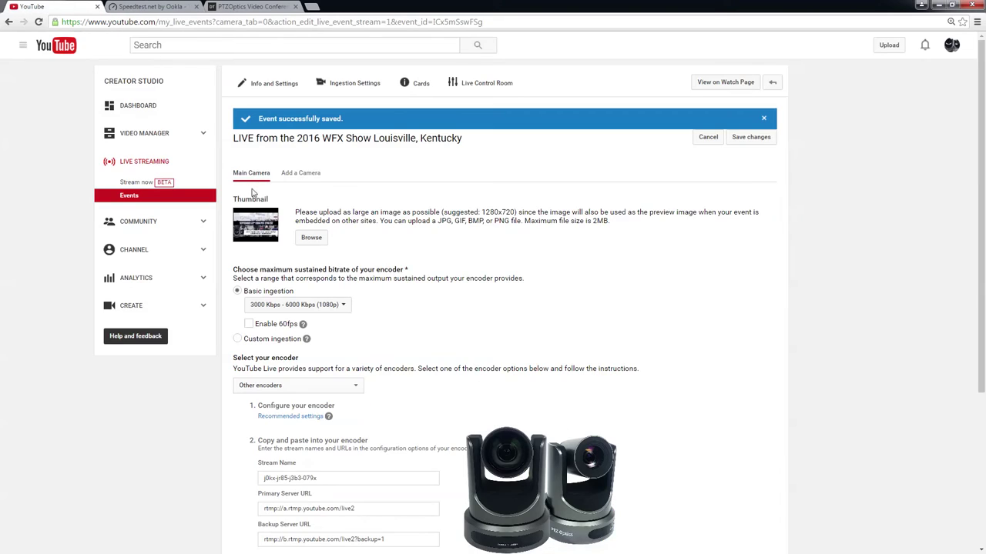
pyautogui.click(310, 306)
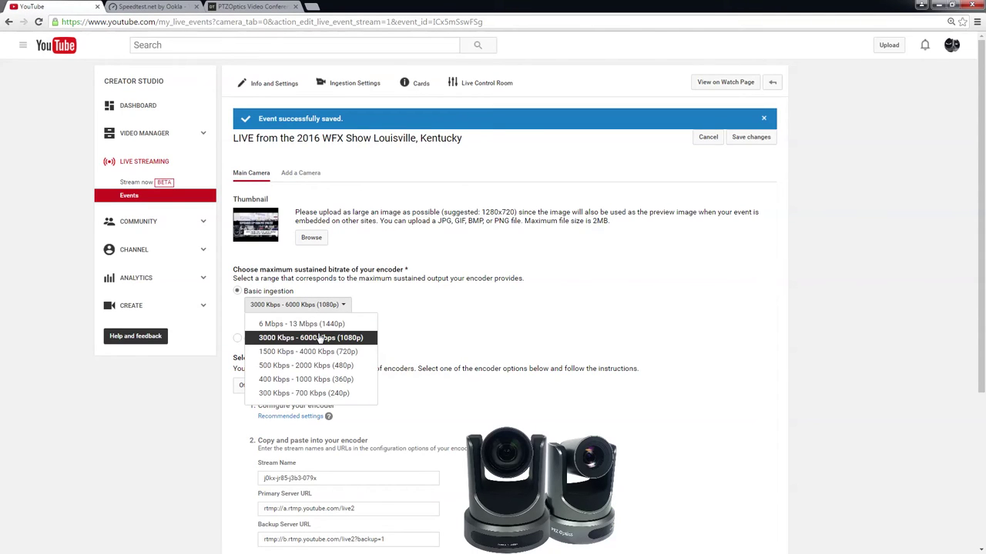
pyautogui.click(322, 339)
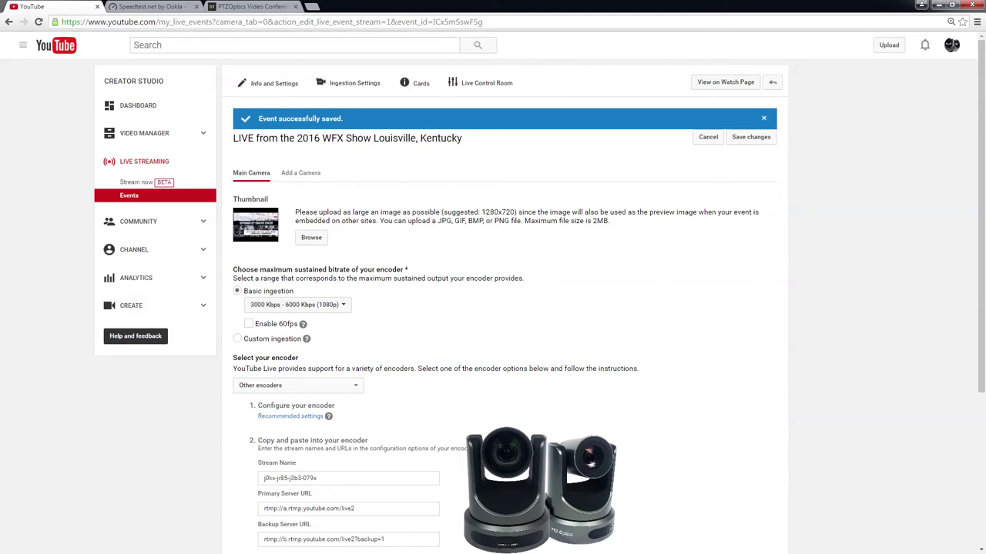
# Compare the YouTube event's available ingestion bitrates with the upload speeds from the PTZOptics and Speedtest.net tests
pyautogui.click(328, 306)
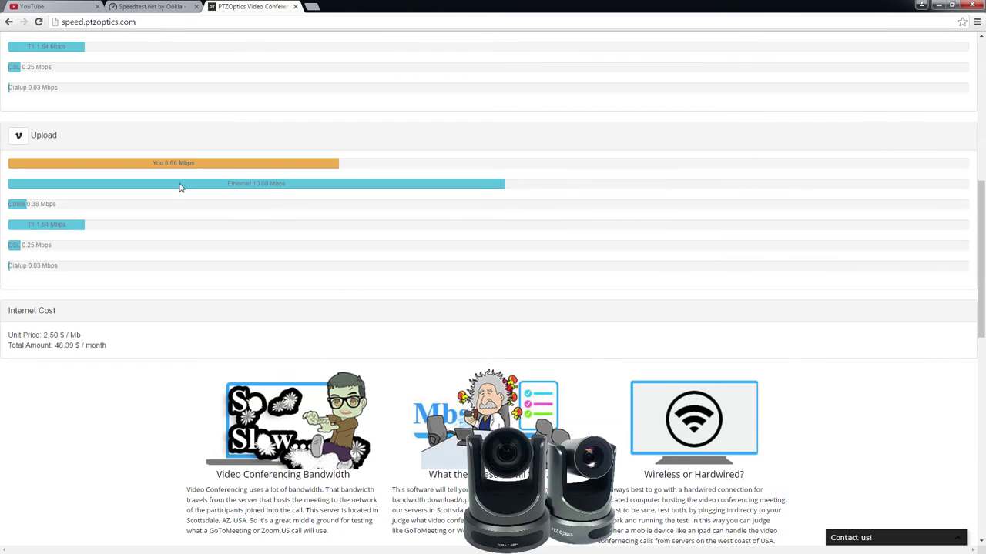
pyautogui.click(153, 6)
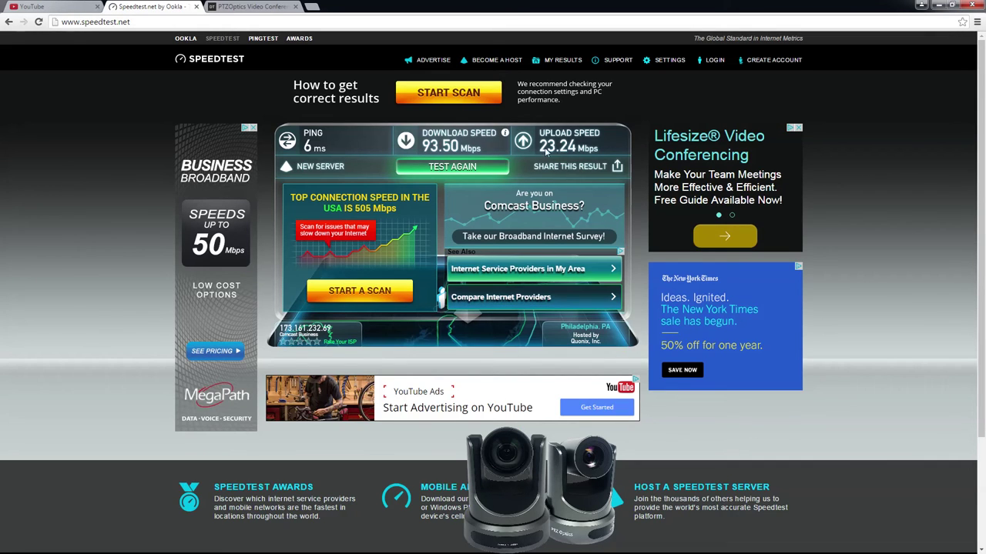
pyautogui.click(37, 6)
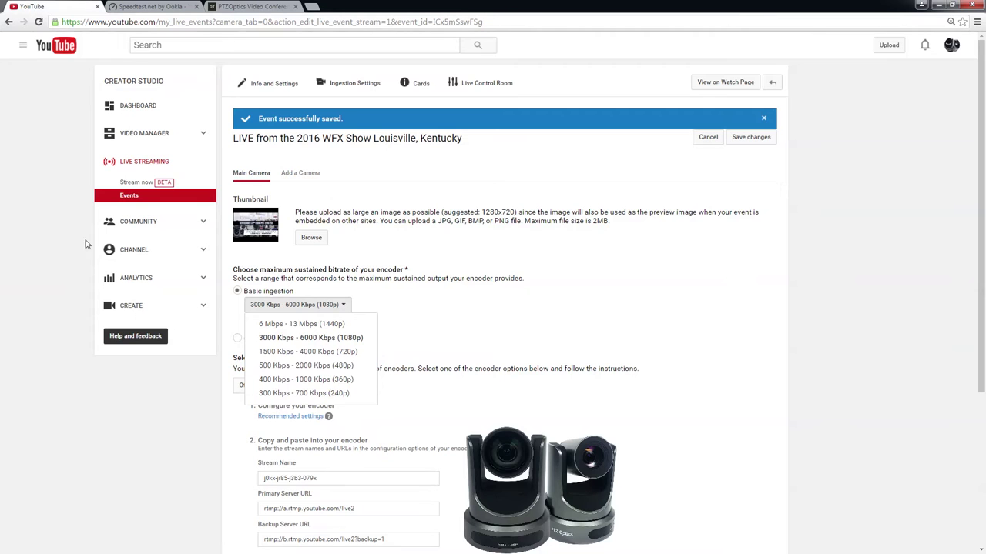